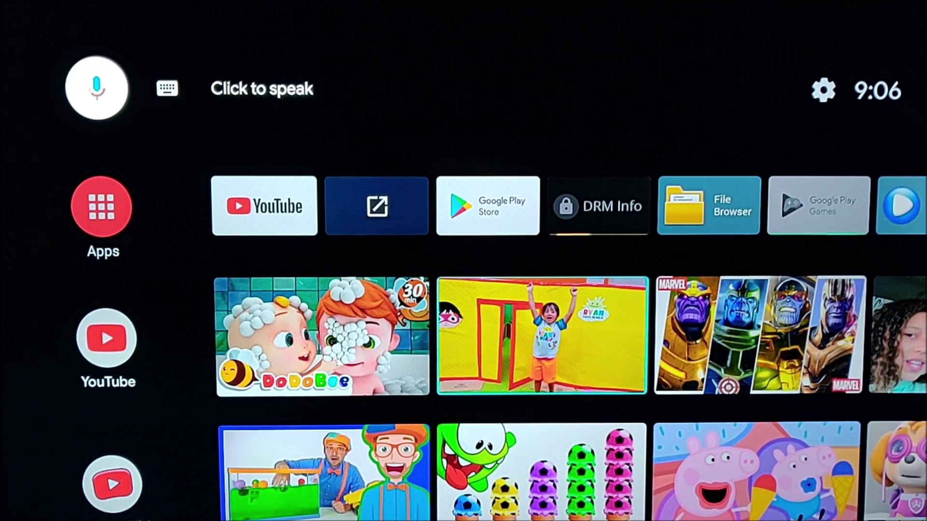
Step: Bring up the device's power options and power it off
key("Down")
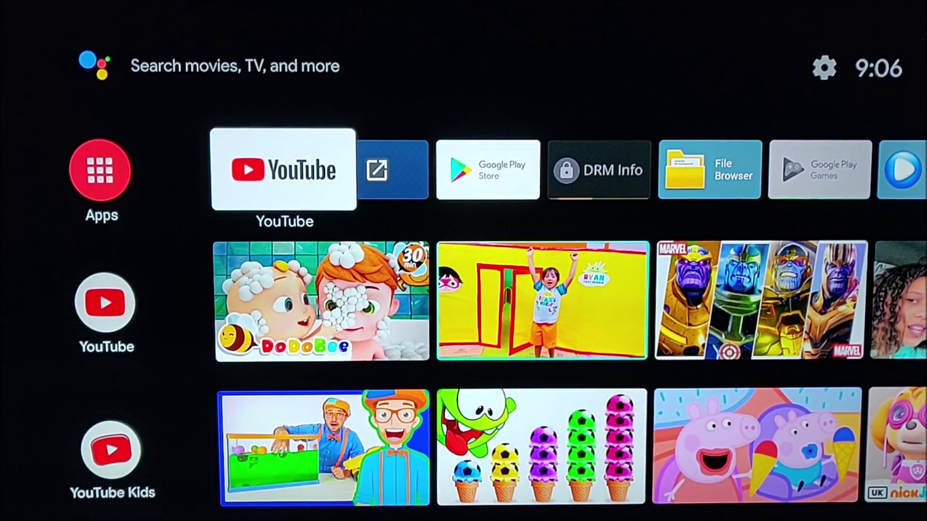
key("XF86PowerOff")
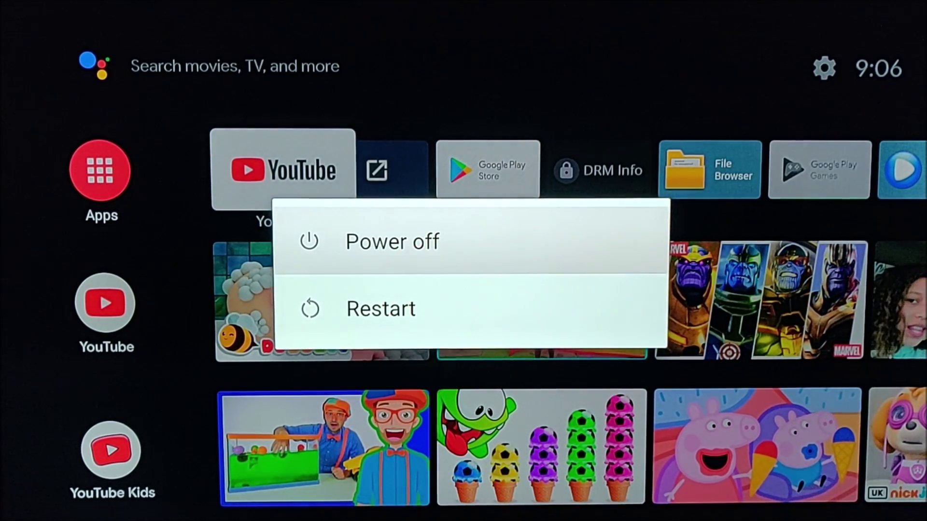
key("Down")
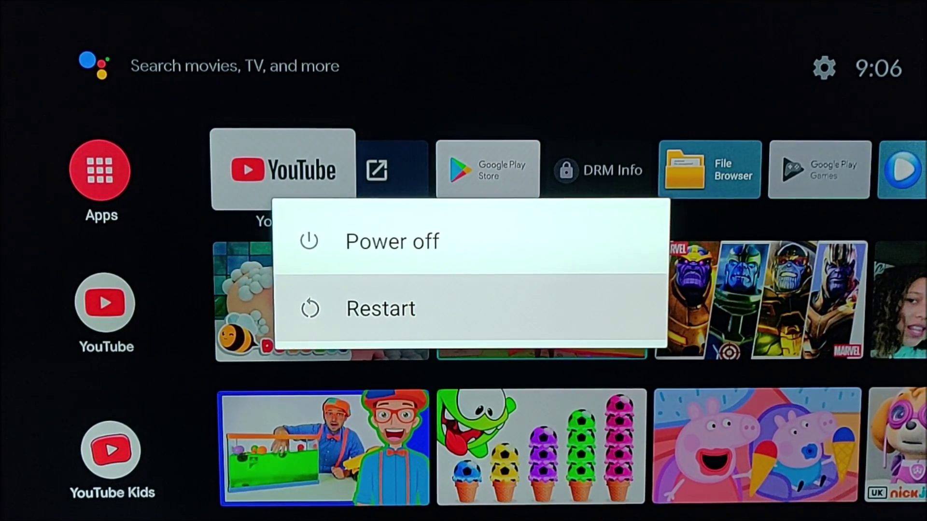
key("Up")
key("Return")
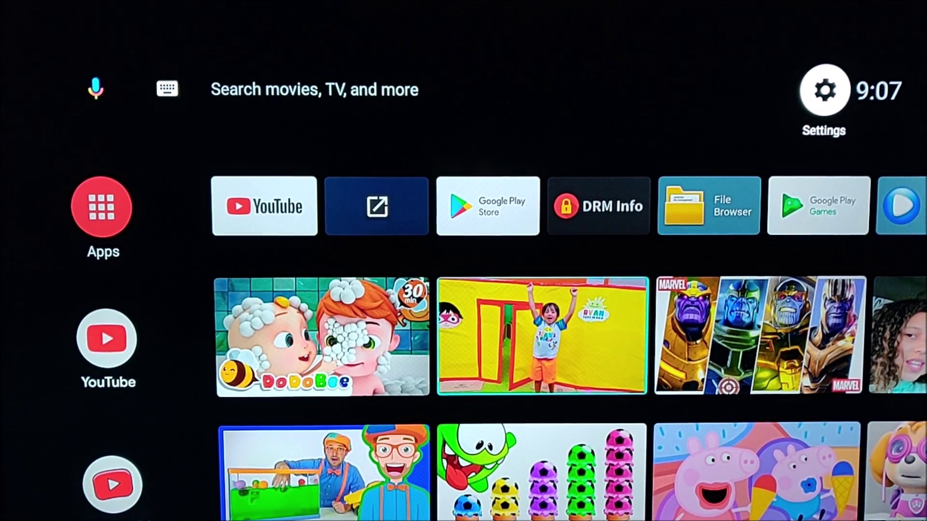
Step: Open the device's network settings and expand the available Wi-Fi networks to the full list
key("Return")
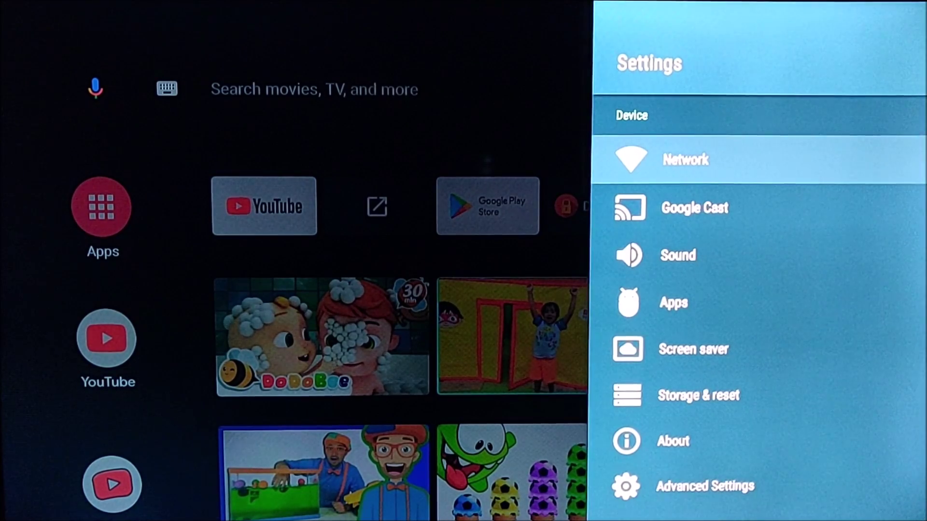
key("Return")
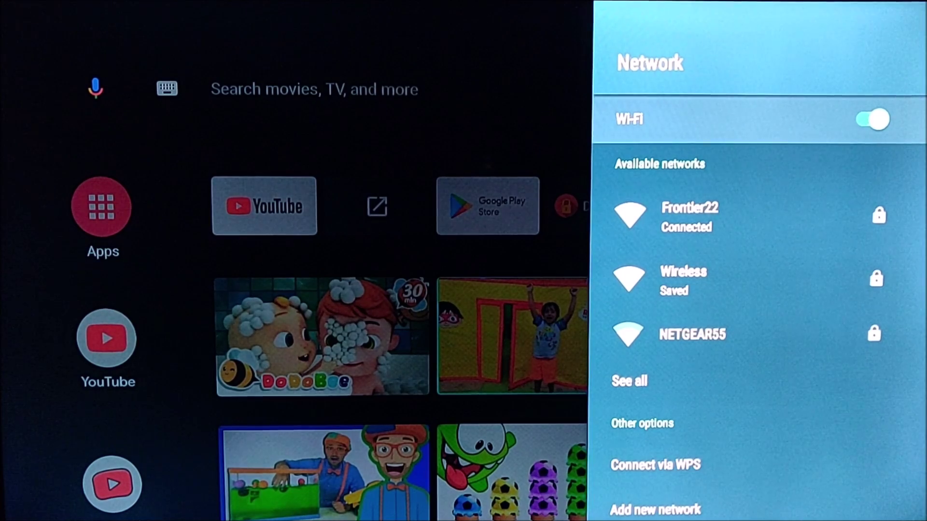
key("Down")
key("Down")
key("Down")
key("Down")
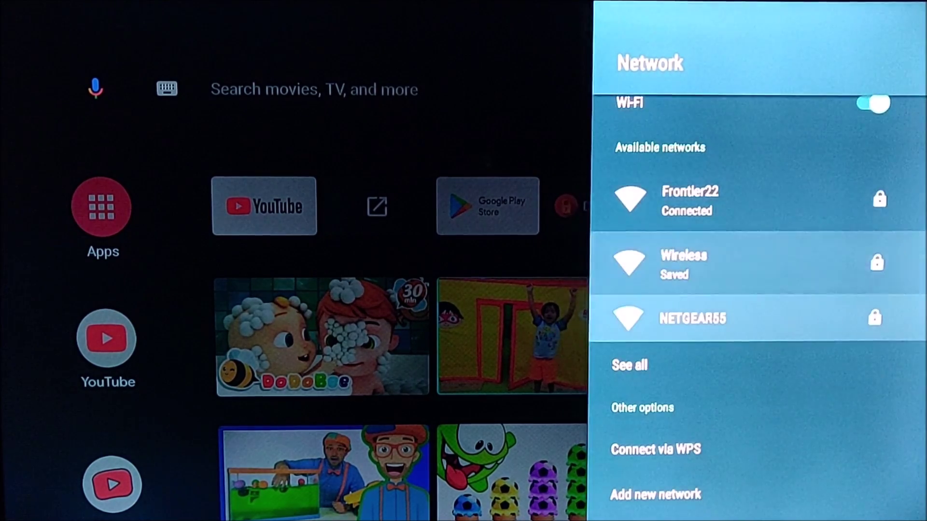
key("Return")
Step: Examine the available Wi-Fi networks, the other connection options and the Ethernet settings, and leave the network settings
key("Up")
key("Up")
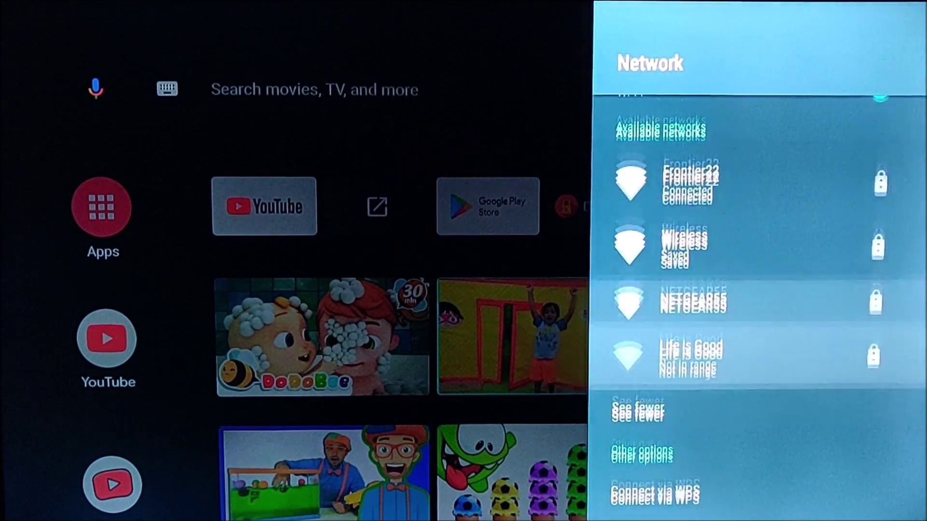
key("Up")
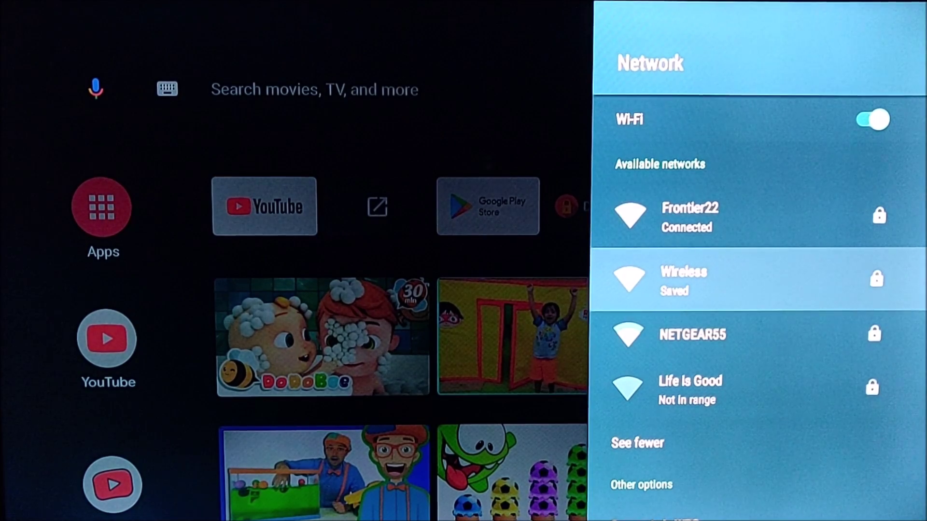
key("Up")
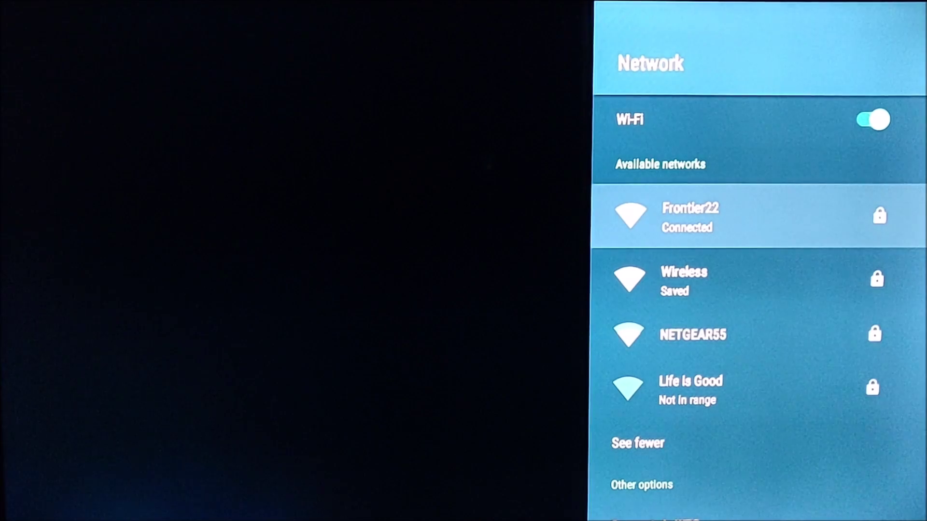
key("Down")
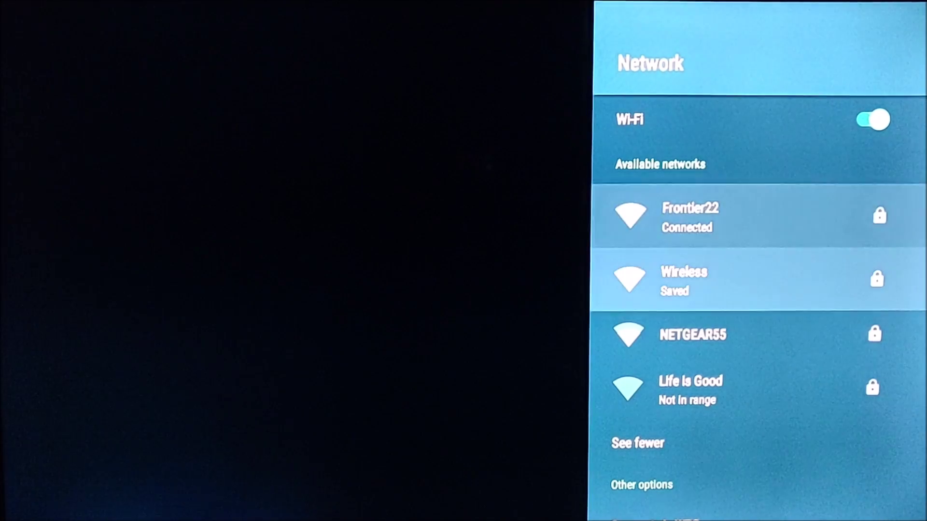
key("Down")
key("Down")
key("Down")
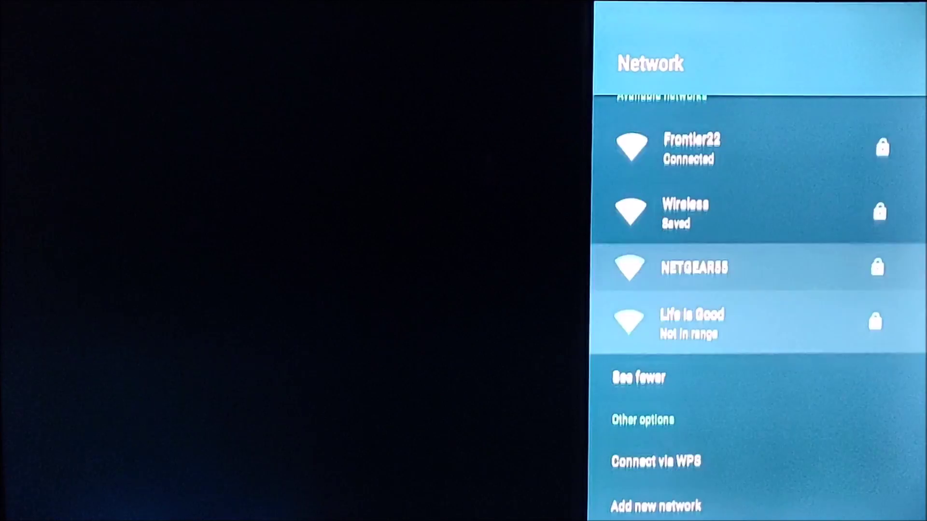
key("Down")
key("Down")
key("Down")
key("Down")
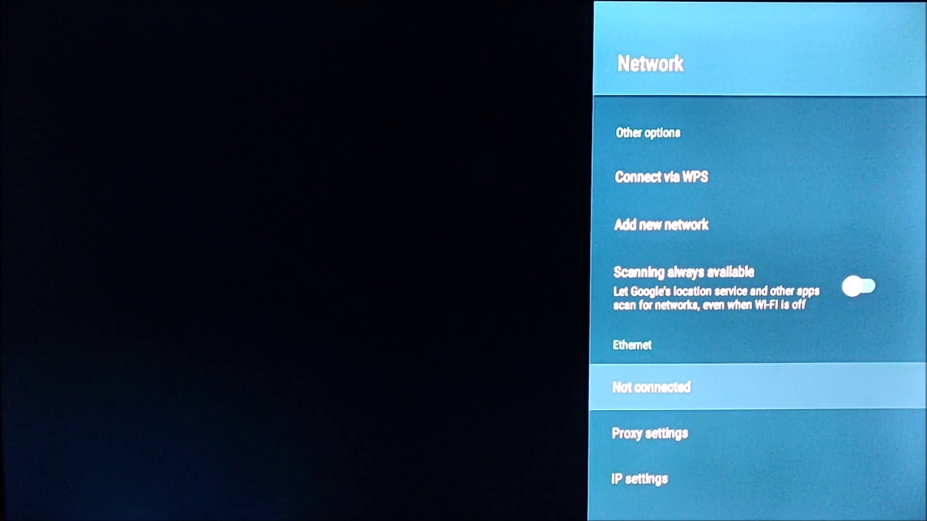
key("Up")
key("Up")
key("Up")
key("Up")
key("Up")
key("Up")
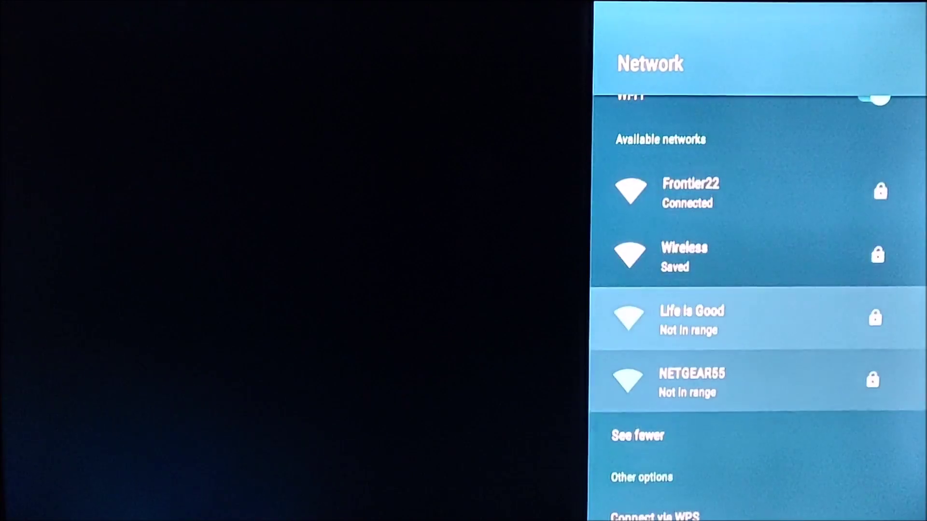
key("Up")
key("Up")
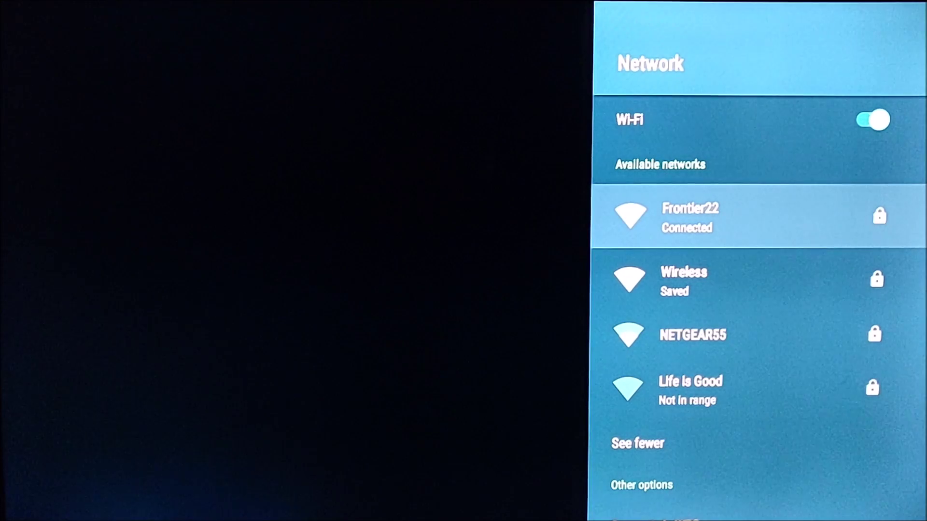
key("Escape")
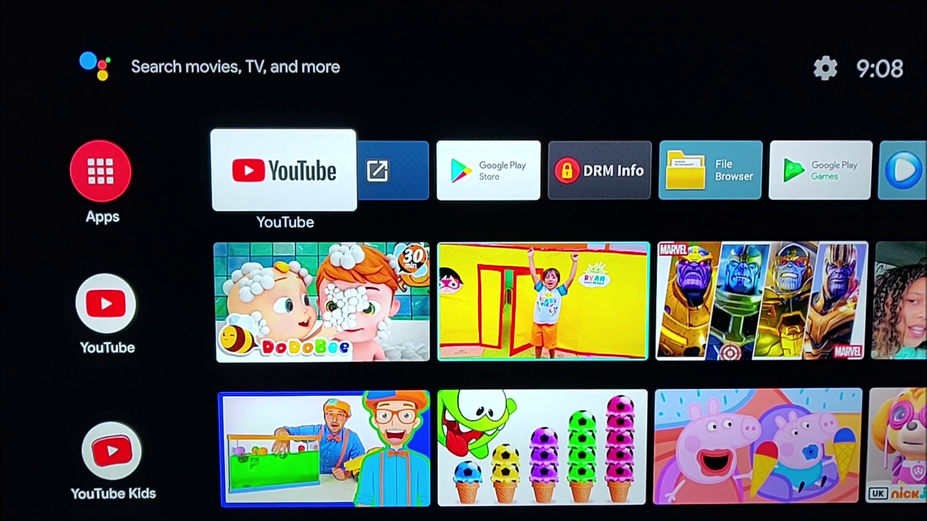
Step: Search the Google Play Store for Twitch TV and open the details page of Twitch Interactive's app
key("Right")
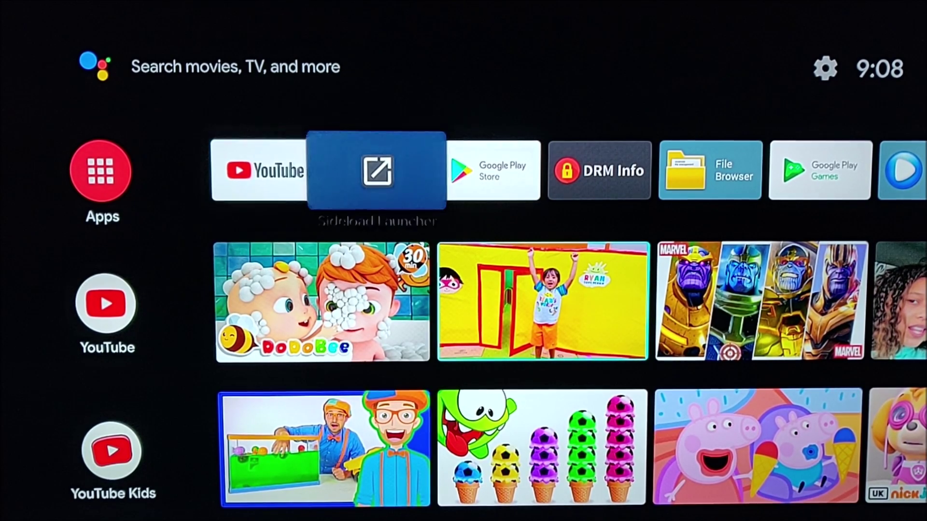
key("Right")
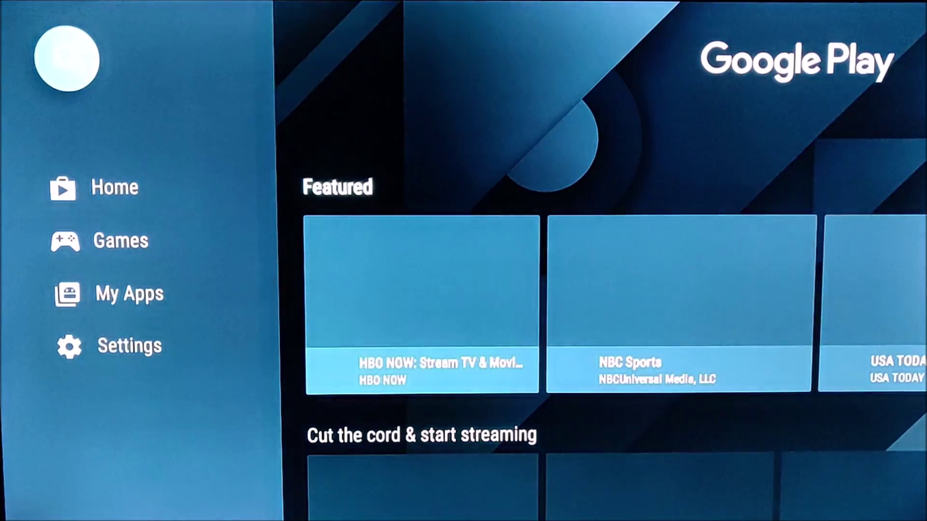
key("Return")
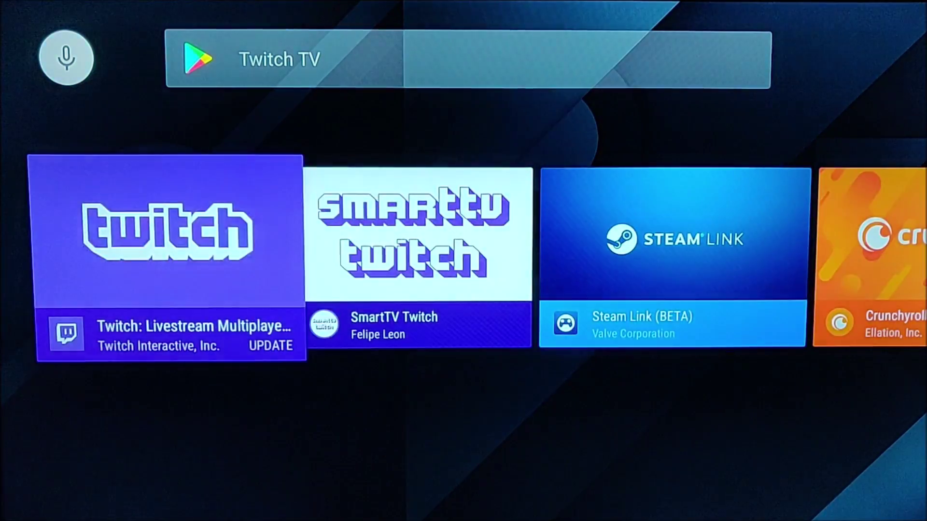
key("Return")
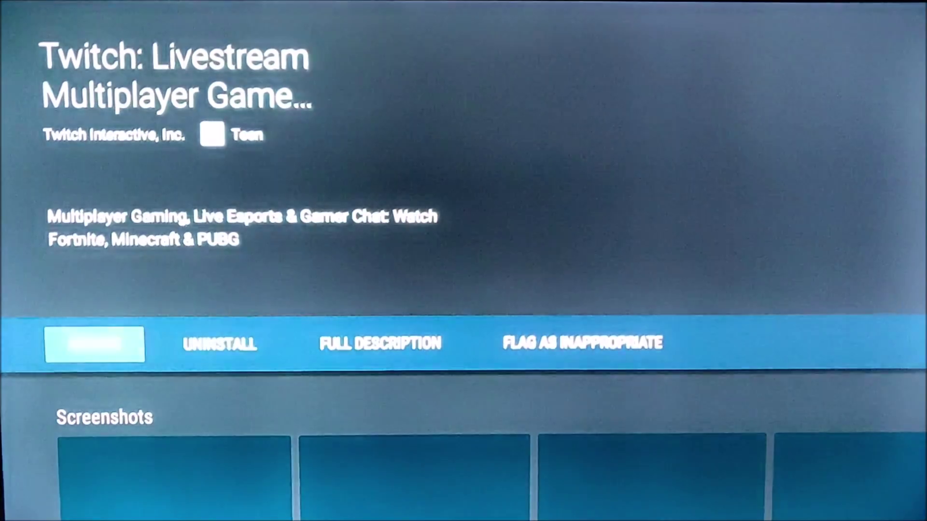
Step: Request the uninstallation of the Twitch app and answer the confirmation
key("Right")
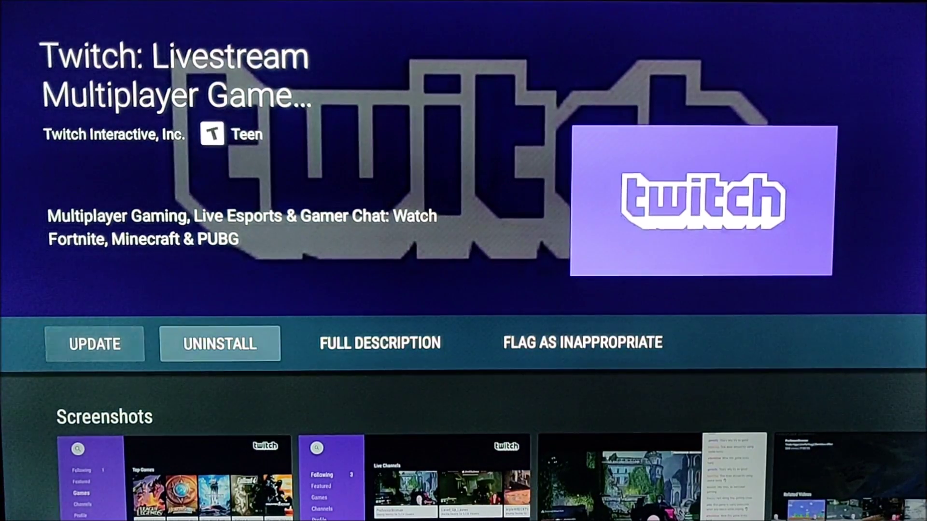
key("Return")
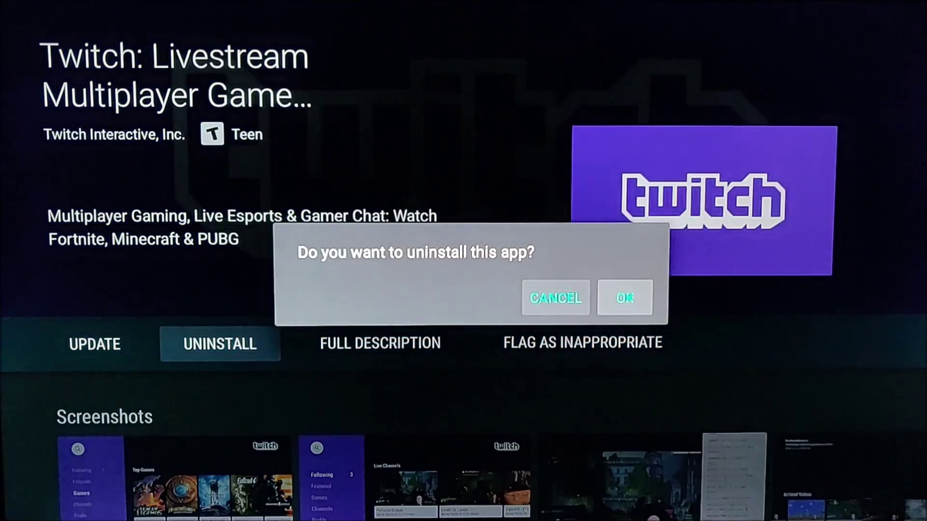
key("Return")
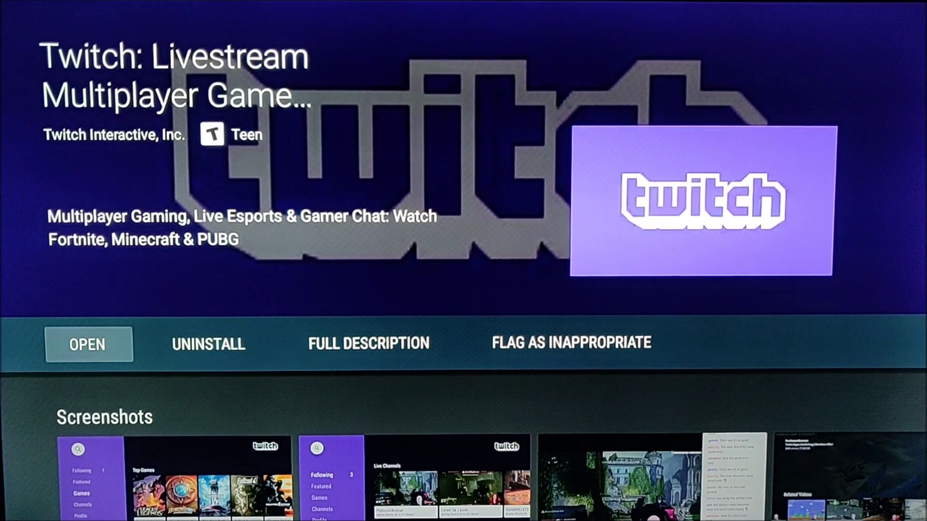
Step: Return to the home screen and add Twitch to the favorite apps row
key("Home")
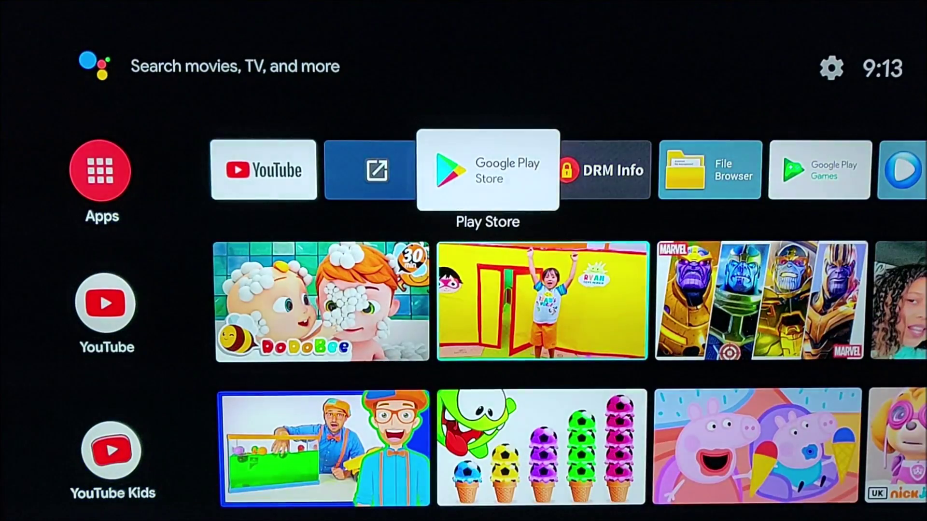
key("Right")
key("Right")
key("Right")
key("Right")
key("Right")
key("Right")
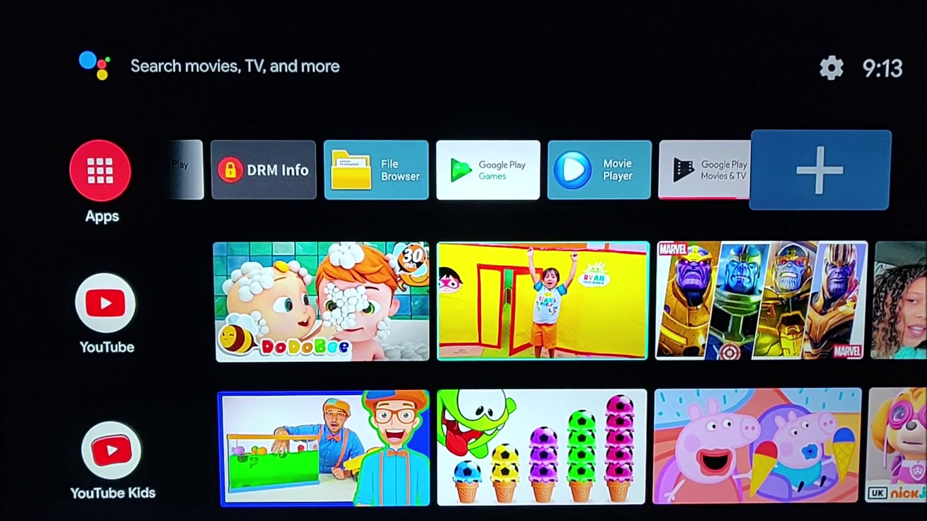
key("Return")
key("Down")
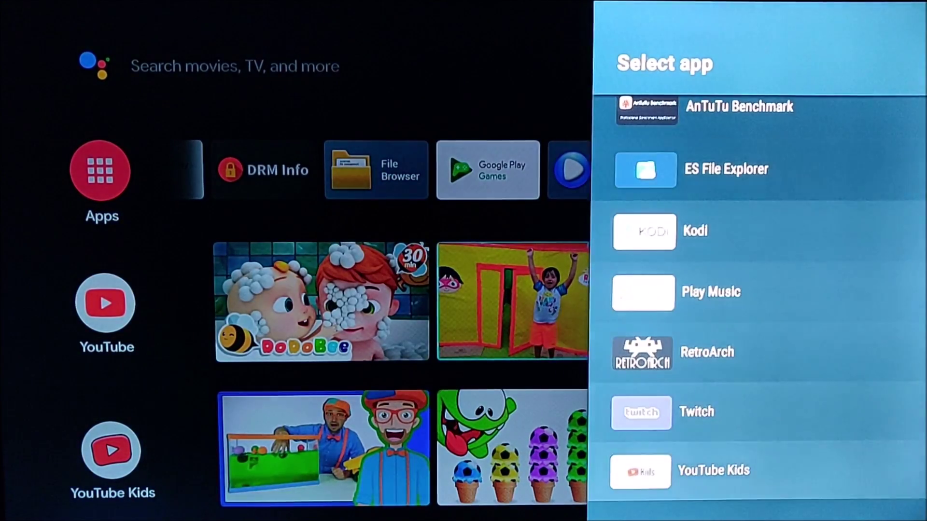
key("Down")
key("Down")
key("Down")
key("Down")
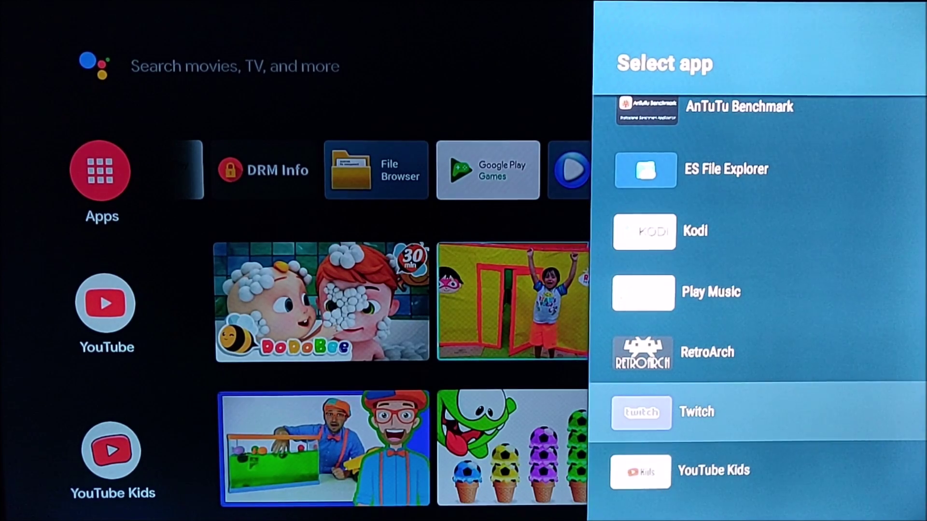
key("Return")
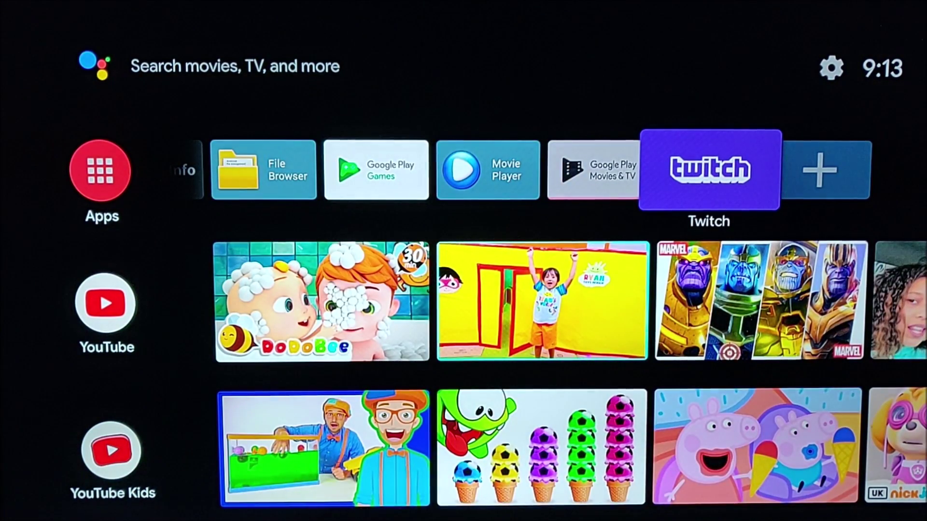
Step: Move Twitch within the favorite apps row to second place, directly after YouTube
key("Return")
key("Down")
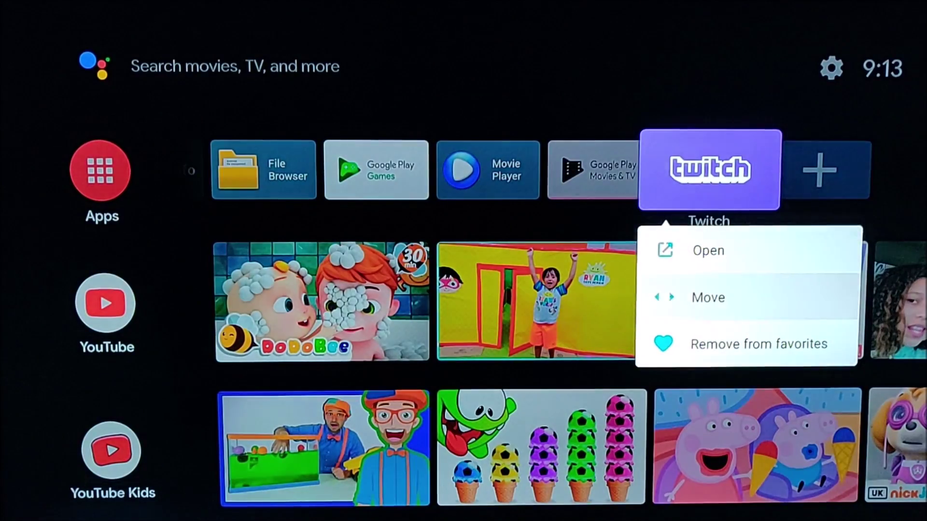
key("Return")
key("Left")
key("Left")
key("Left")
key("Left")
key("Left")
key("Left")
key("Left")
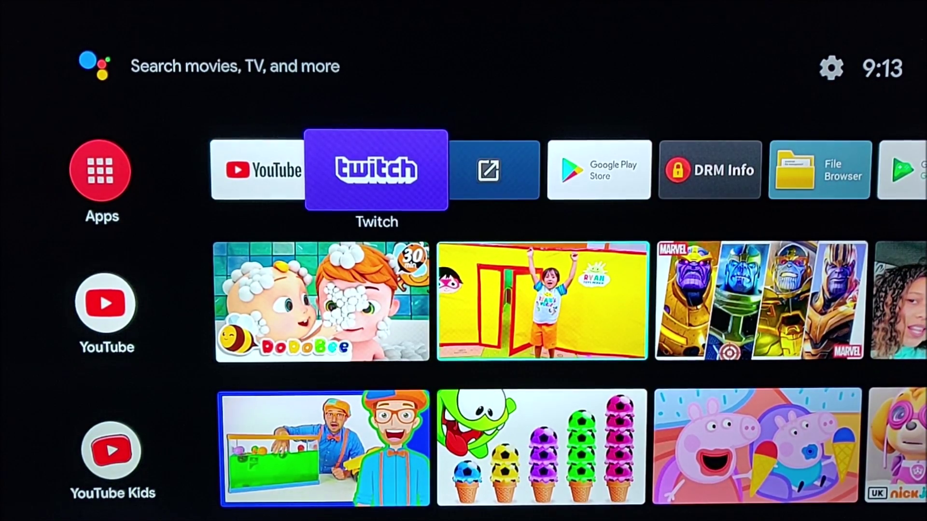
key("Return")
key("Left")
key("Up")
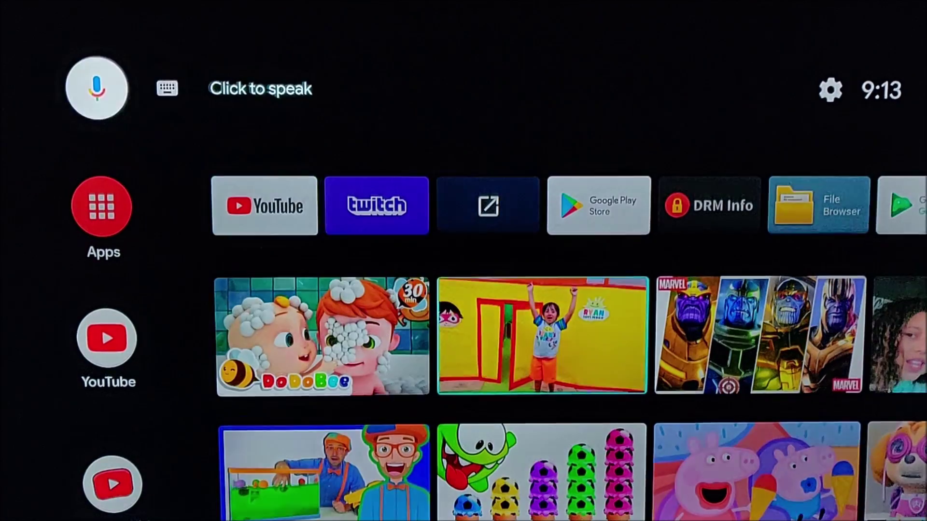